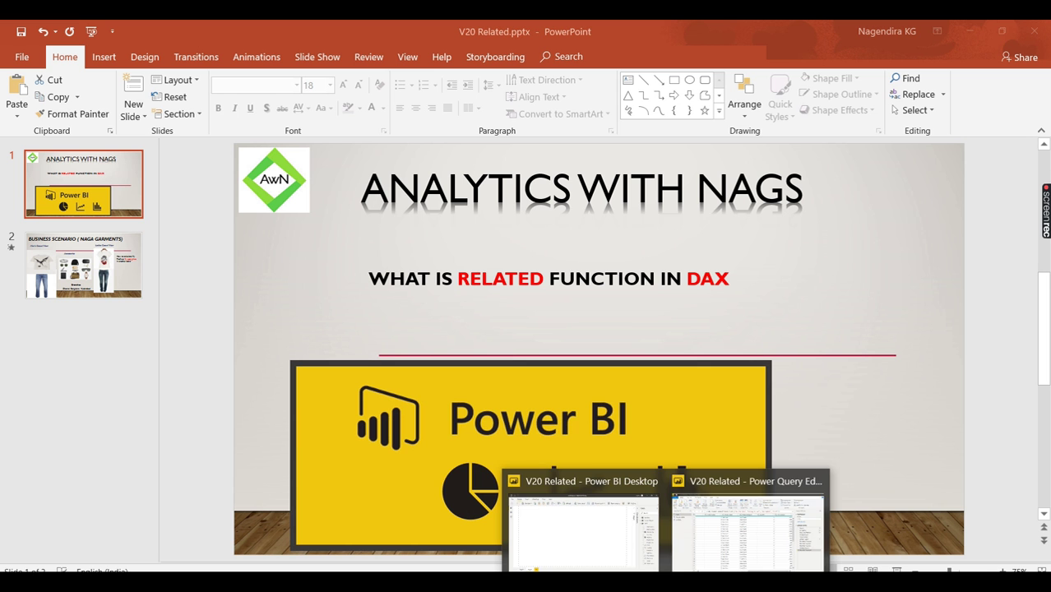
# Switch to the Power Query Editor of V20 Related and examine the columns of the Product Master and Sales tables
pyautogui.click(602, 517)
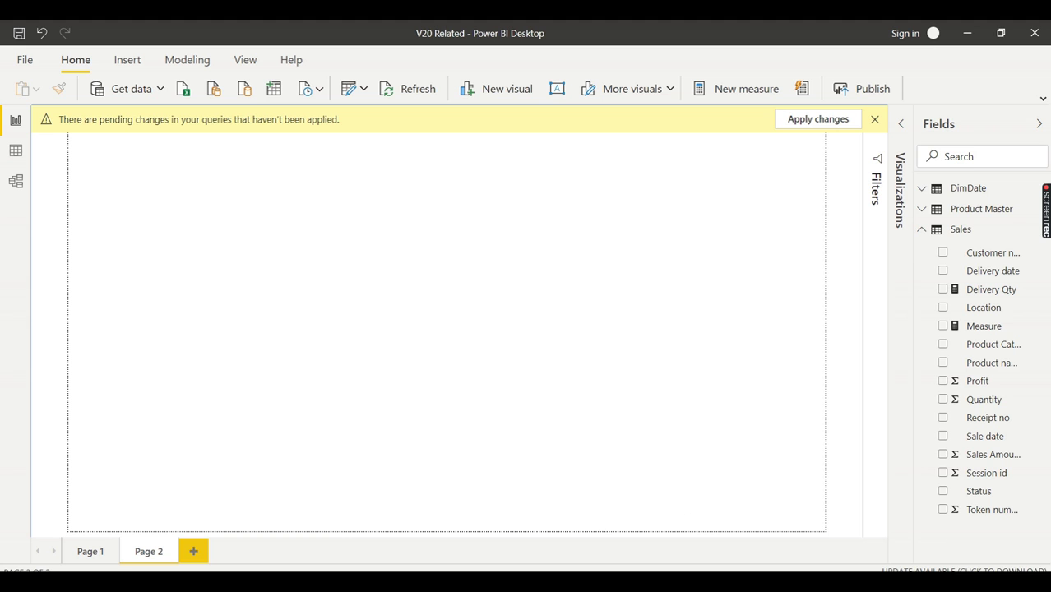
pyautogui.click(709, 534)
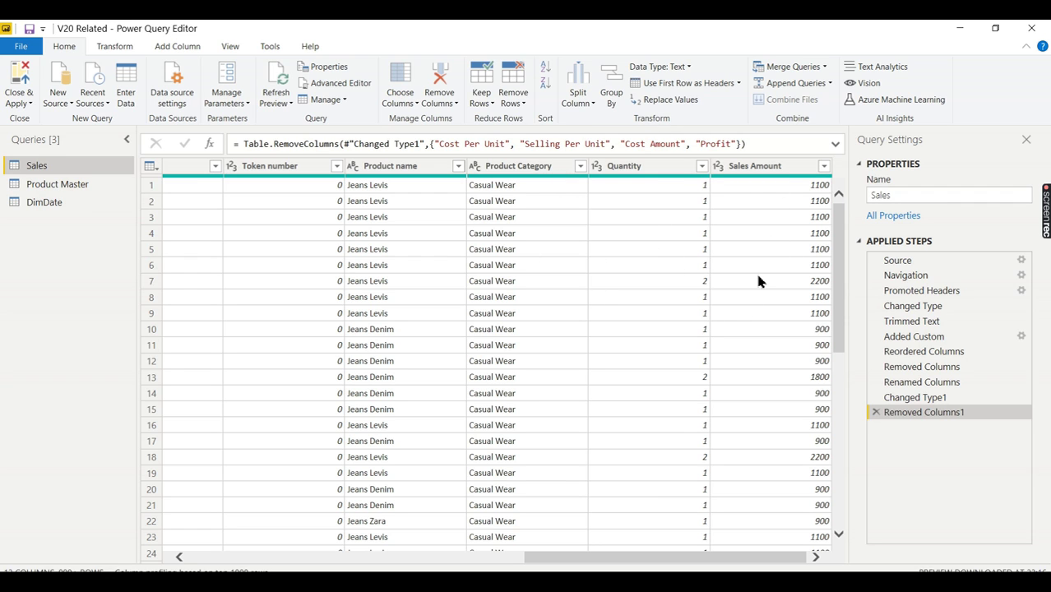
pyautogui.click(51, 184)
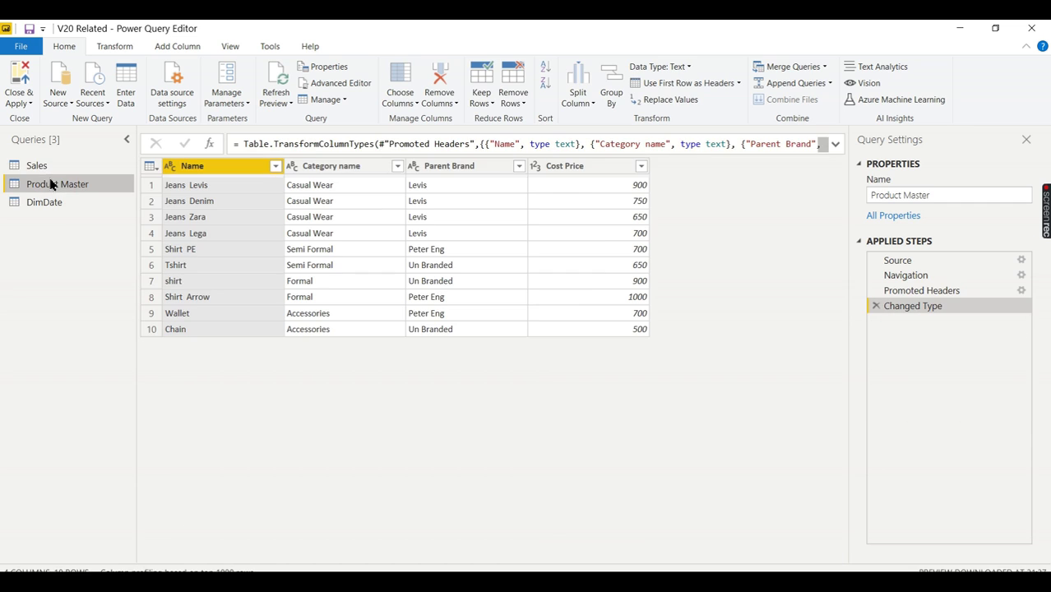
pyautogui.click(81, 170)
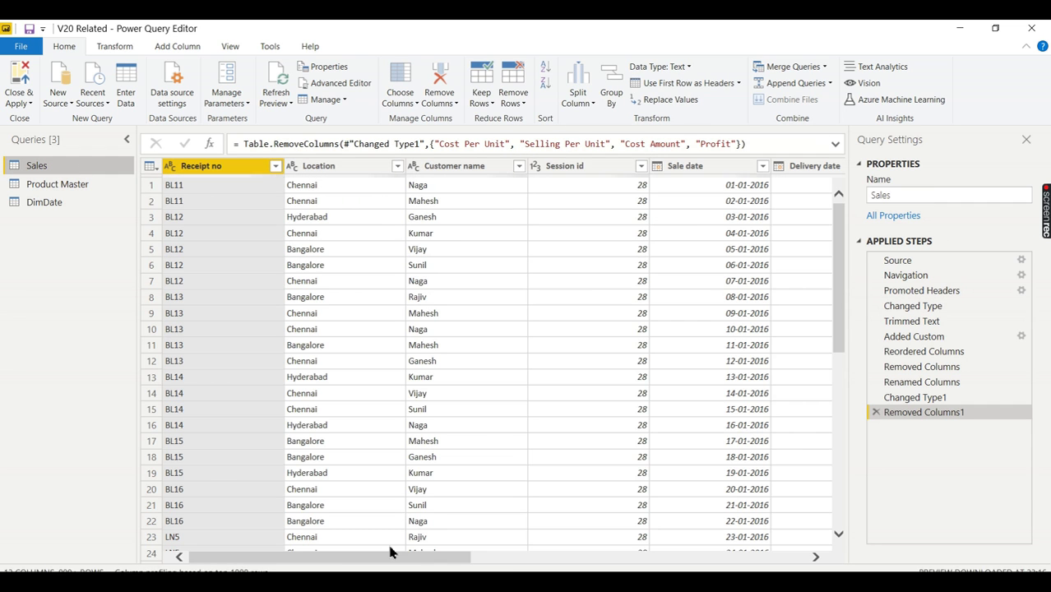
pyautogui.click(500, 558)
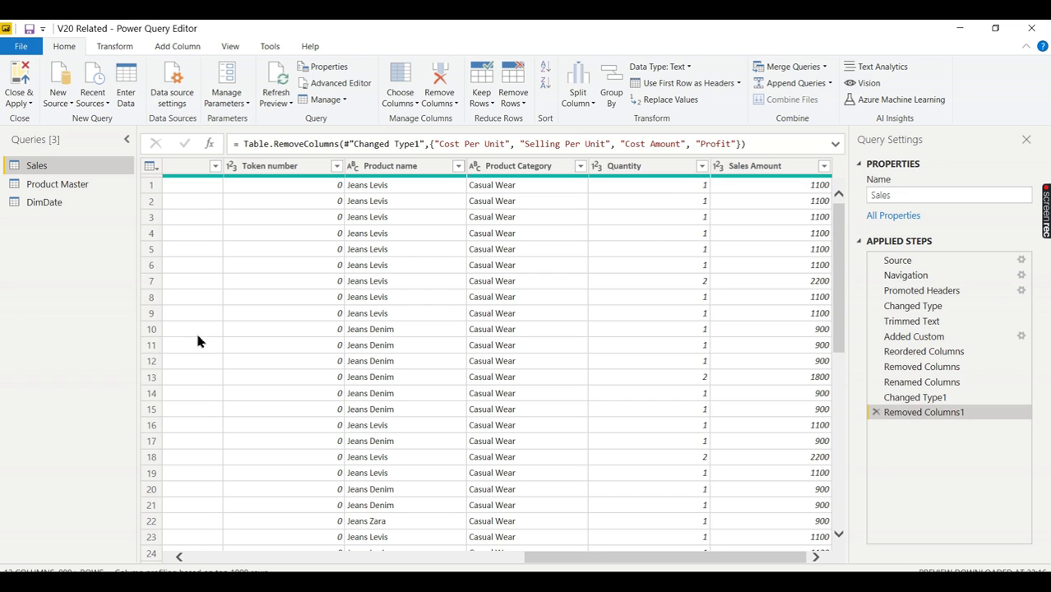
# Apply the pending query changes to the model and dismiss the pending-changes notice in Power BI Desktop
pyautogui.click(22, 102)
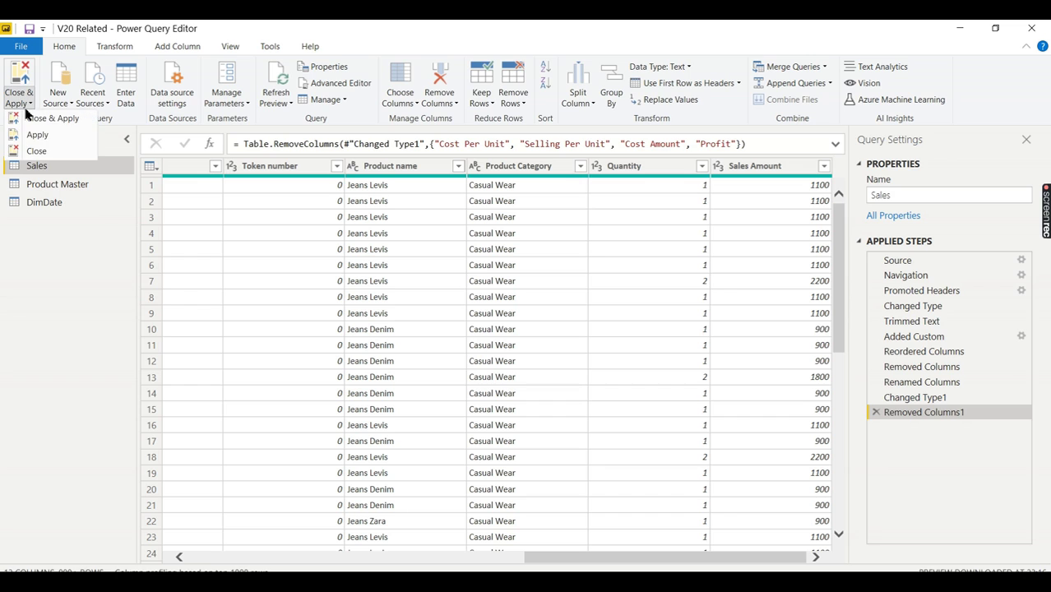
pyautogui.click(33, 132)
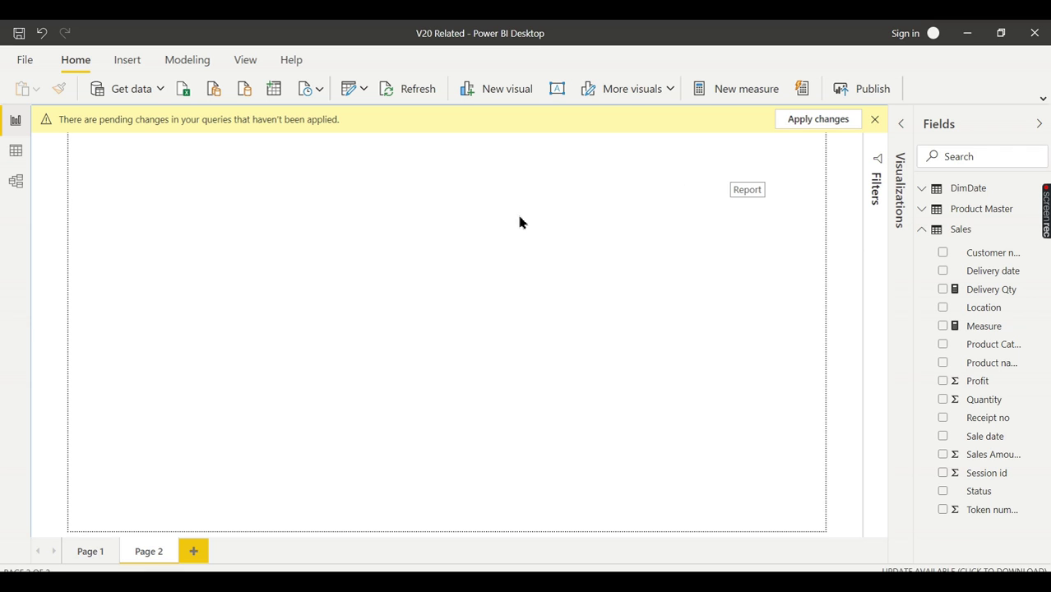
pyautogui.click(877, 121)
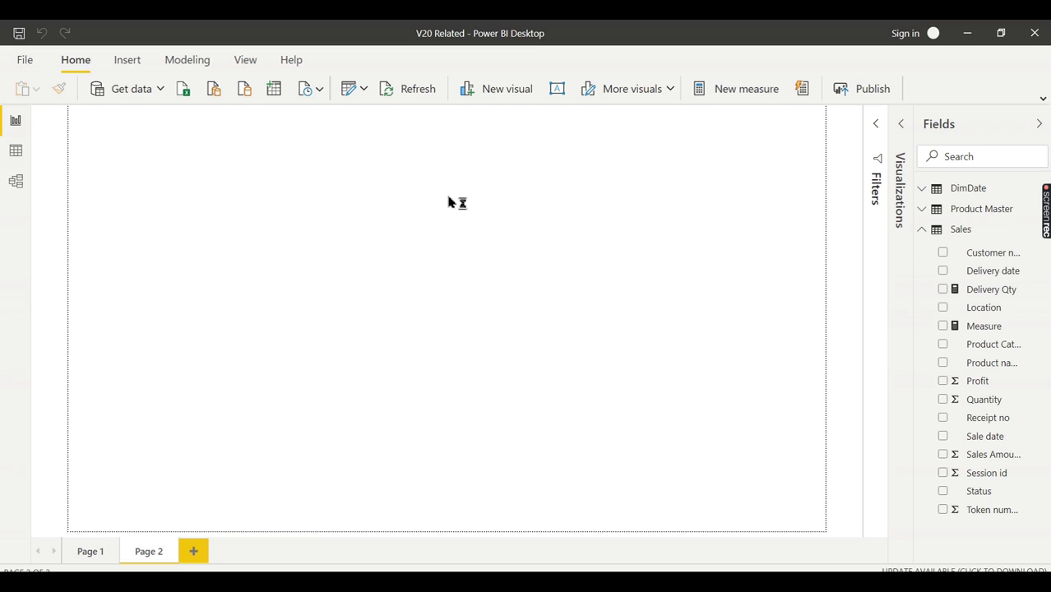
# Create a new measure named Profit and start its formula with SUMX over the Sales table
pyautogui.click(730, 100)
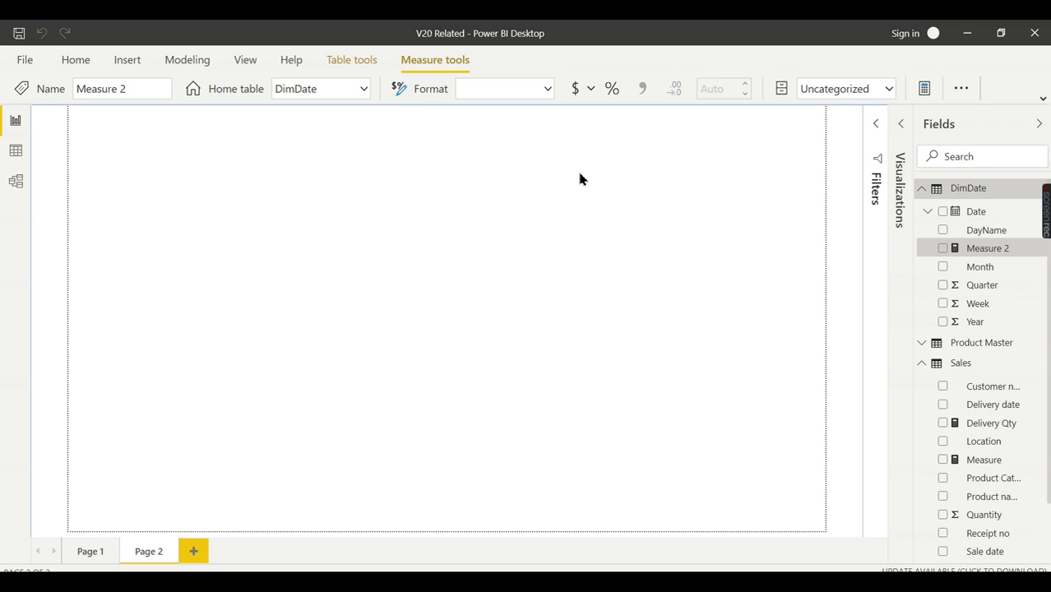
pyautogui.doubleClick(145, 117)
pyautogui.moveTo(155, 118); pyautogui.dragTo(93, 118)
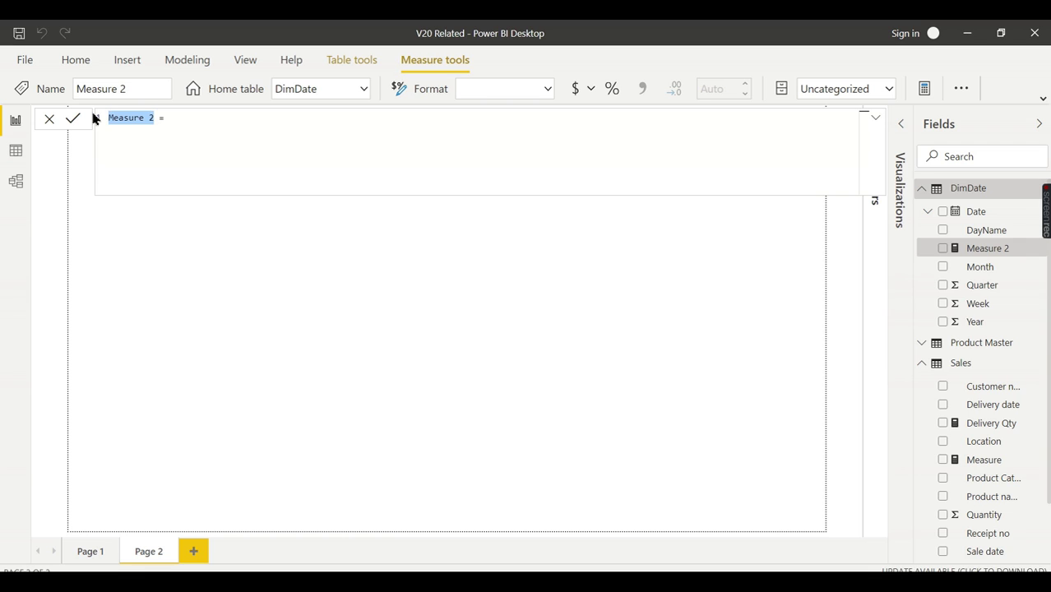
pyautogui.write('Profit = ')
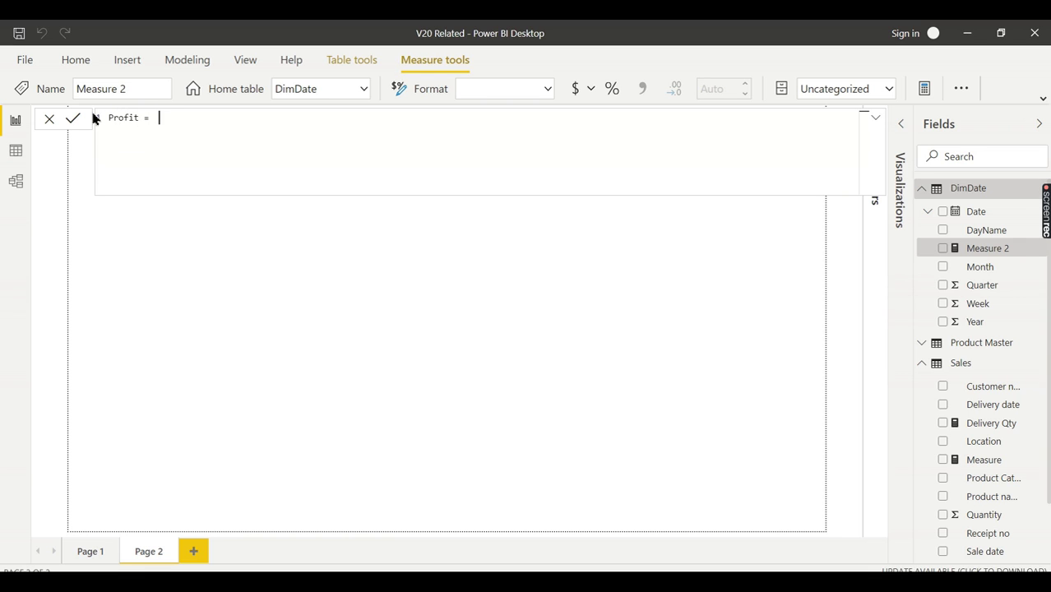
pyautogui.write('Sum')
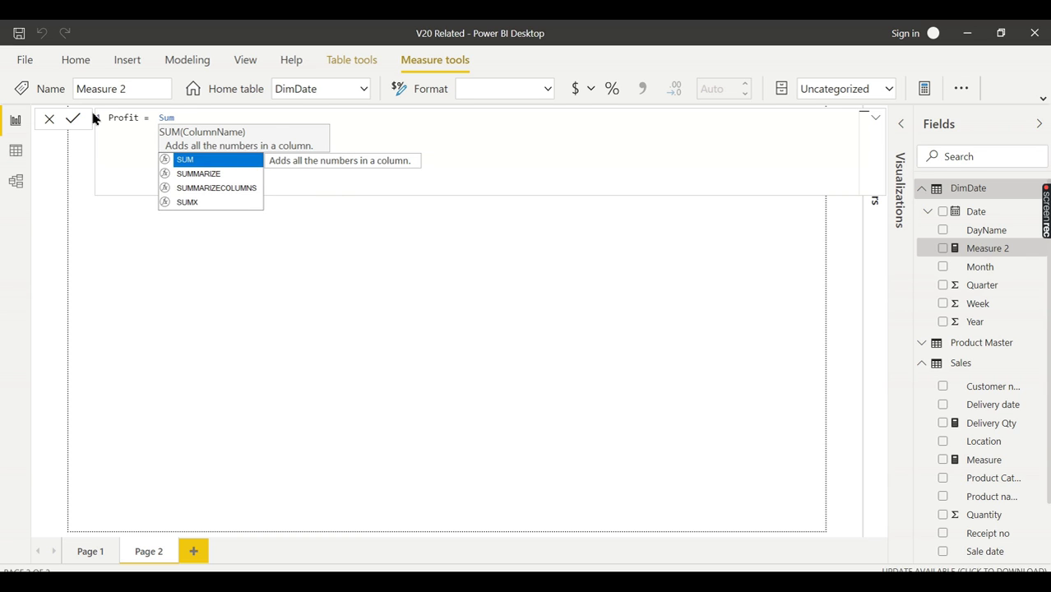
pyautogui.write('x( Sales')
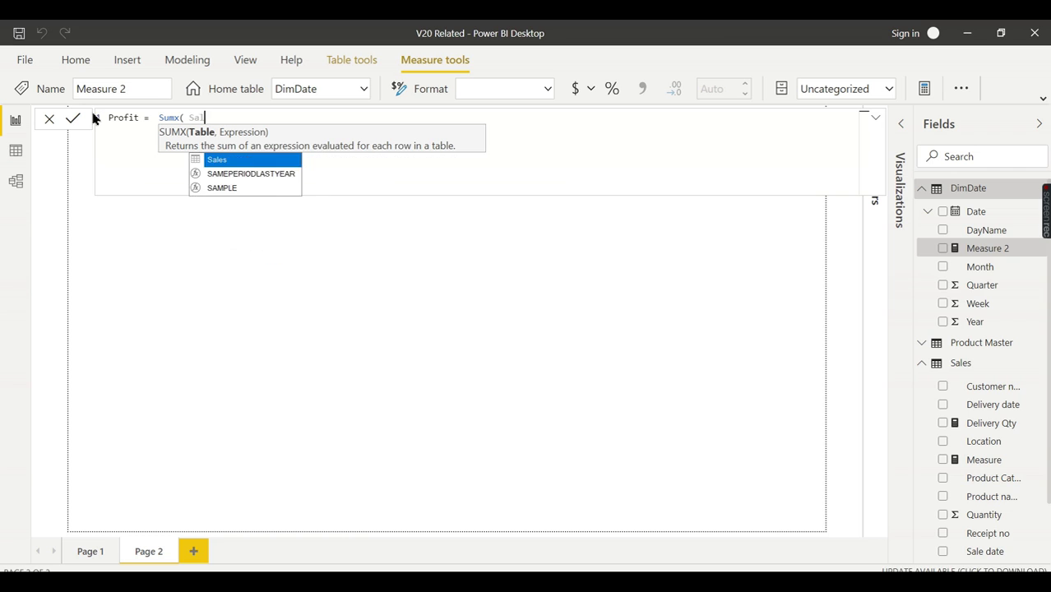
pyautogui.click(224, 164)
pyautogui.write(',')
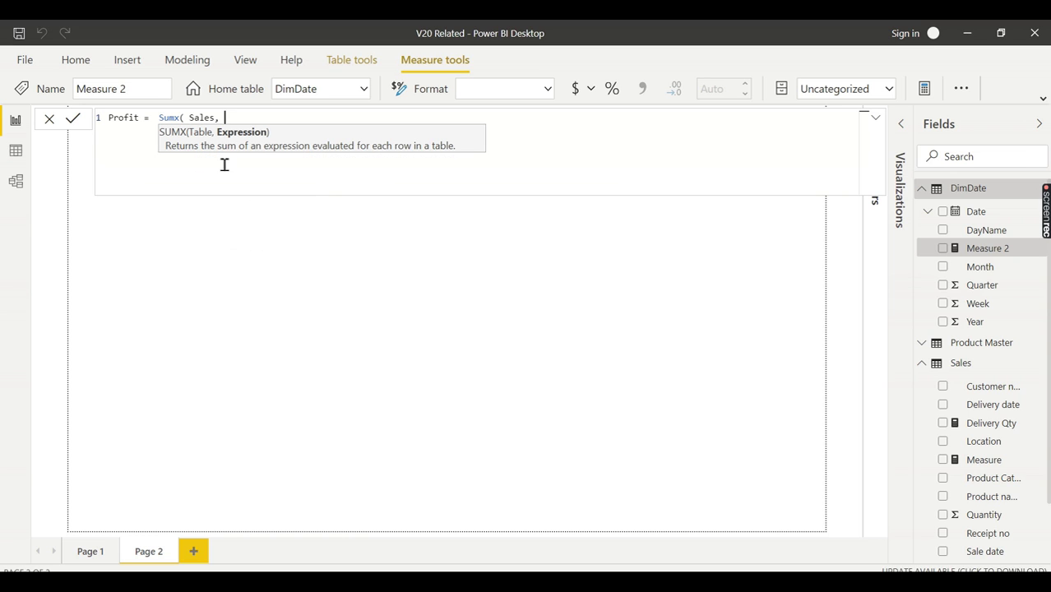
# Start the row expression of SUMX with Sales[Quantity] followed by the multiplication operator
pyautogui.write(' Qu')
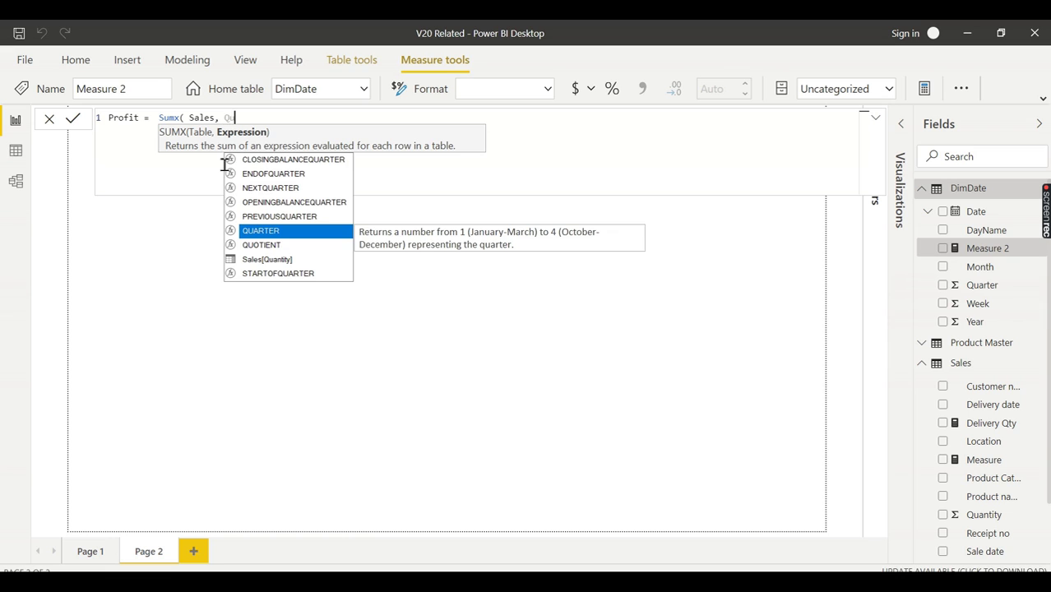
pyautogui.write('an')
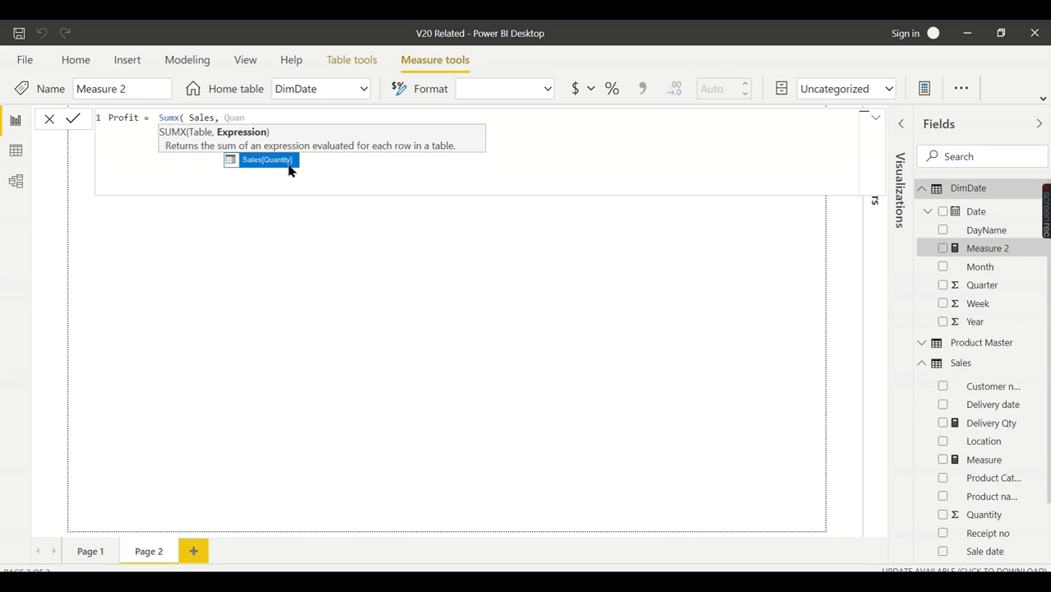
pyautogui.click(265, 160)
pyautogui.write('* Co')
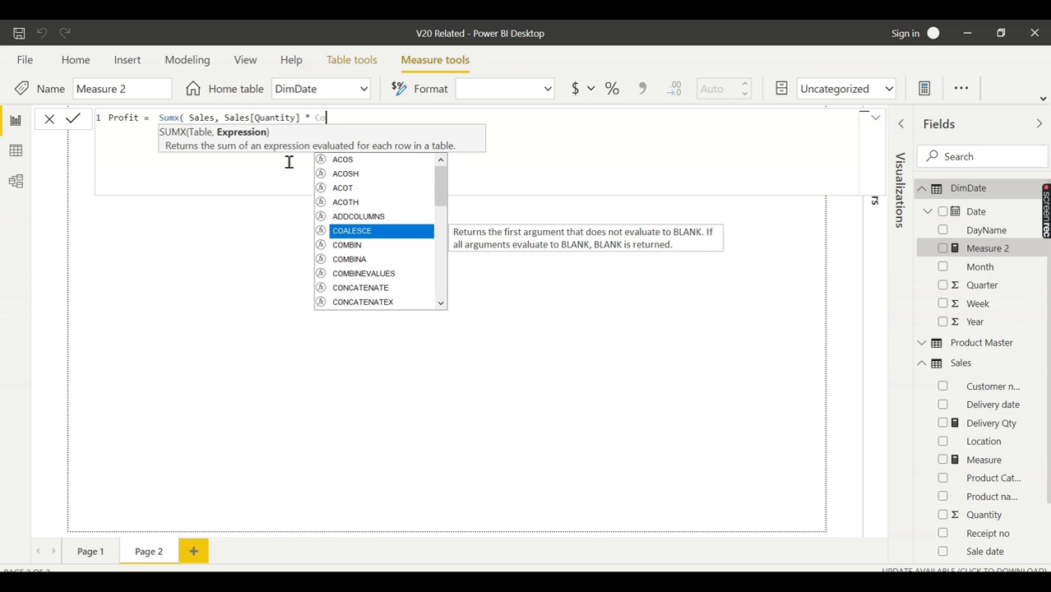
# Try to multiply Sales[Quantity] by a cost column referenced directly, looking for one among the Sales columns as well
pyautogui.write('st')
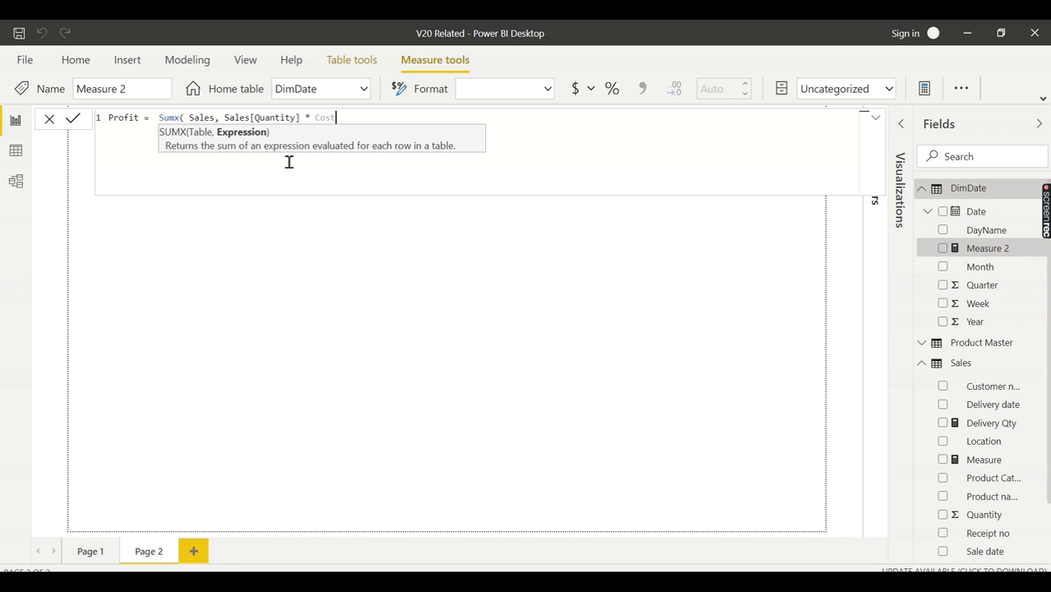
pyautogui.press('BackSpace')
pyautogui.press('BackSpace')
pyautogui.press('BackSpace')
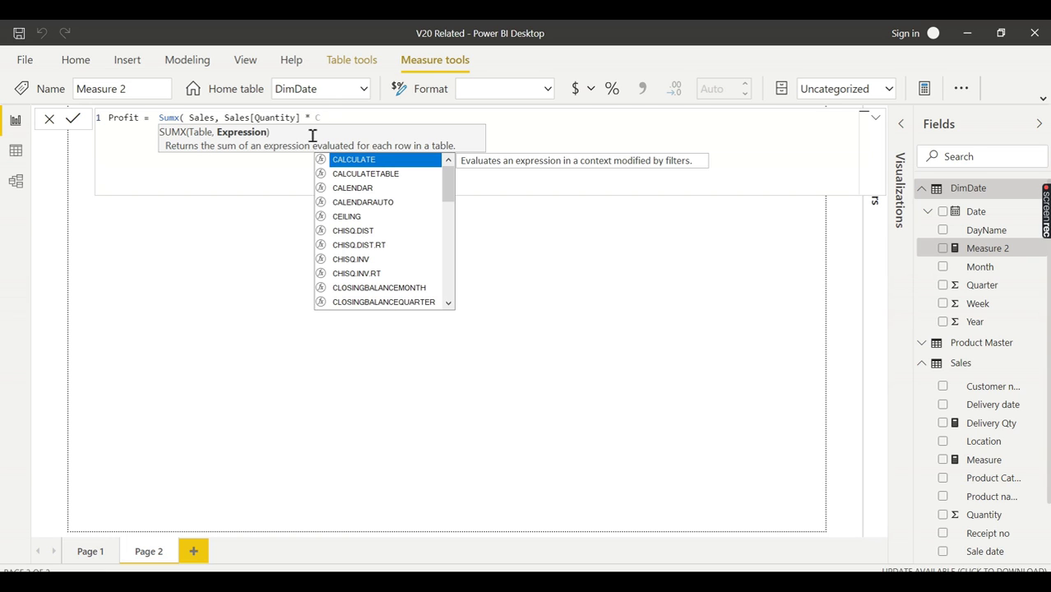
pyautogui.press('BackSpace')
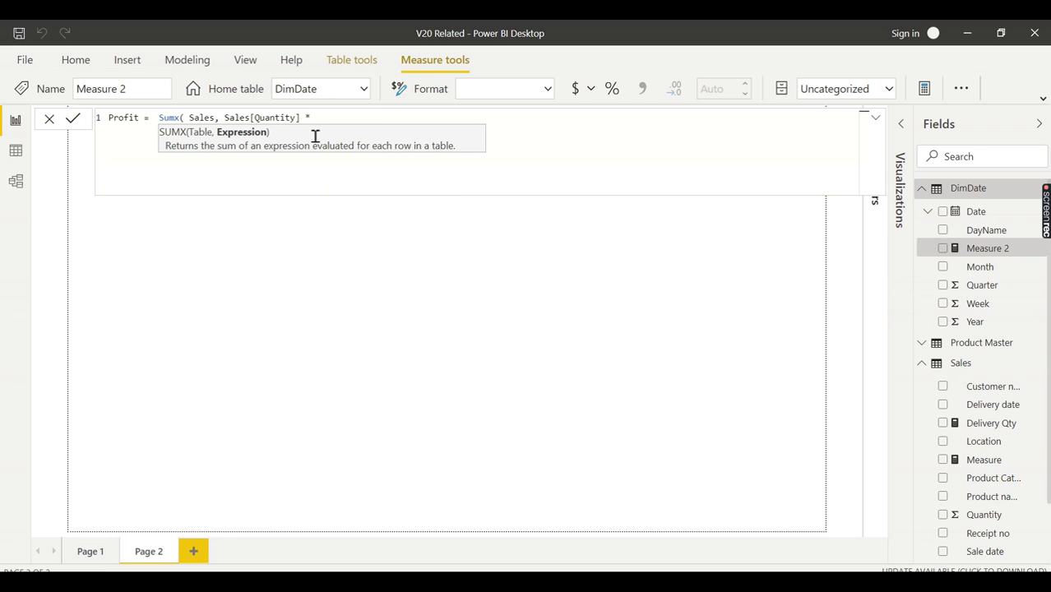
pyautogui.write('Sal')
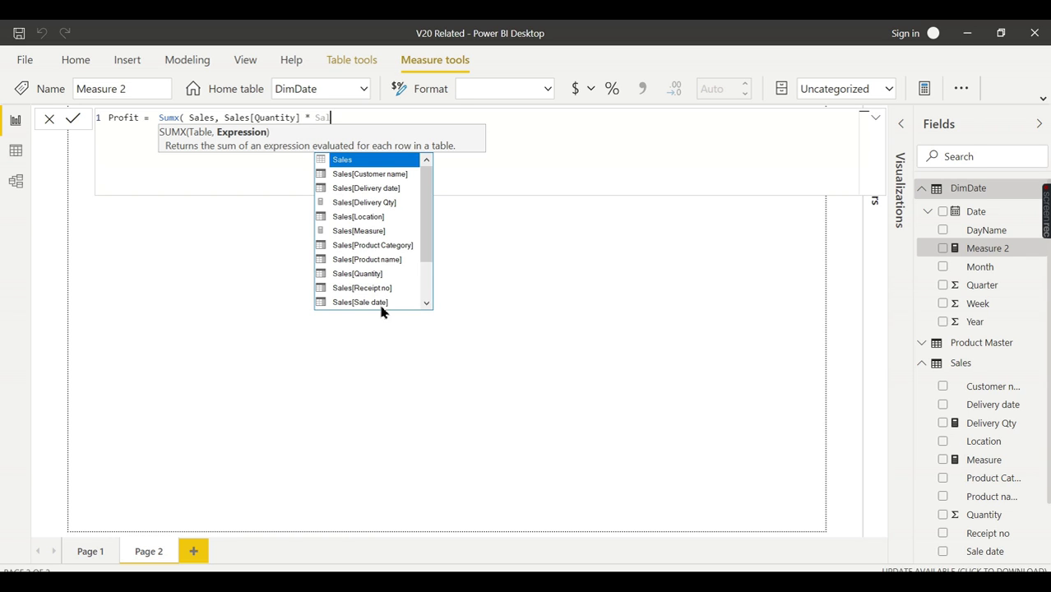
pyautogui.moveTo(427, 248); pyautogui.dragTo(425, 278)
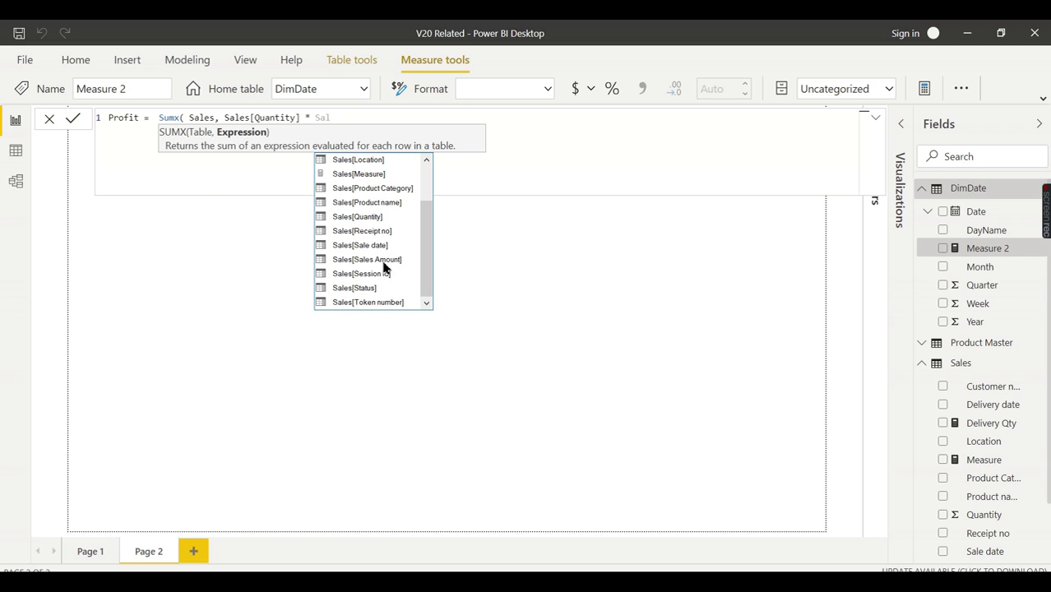
pyautogui.press('BackSpace')
pyautogui.press('BackSpace')
pyautogui.press('BackSpace')
pyautogui.write('Cost')
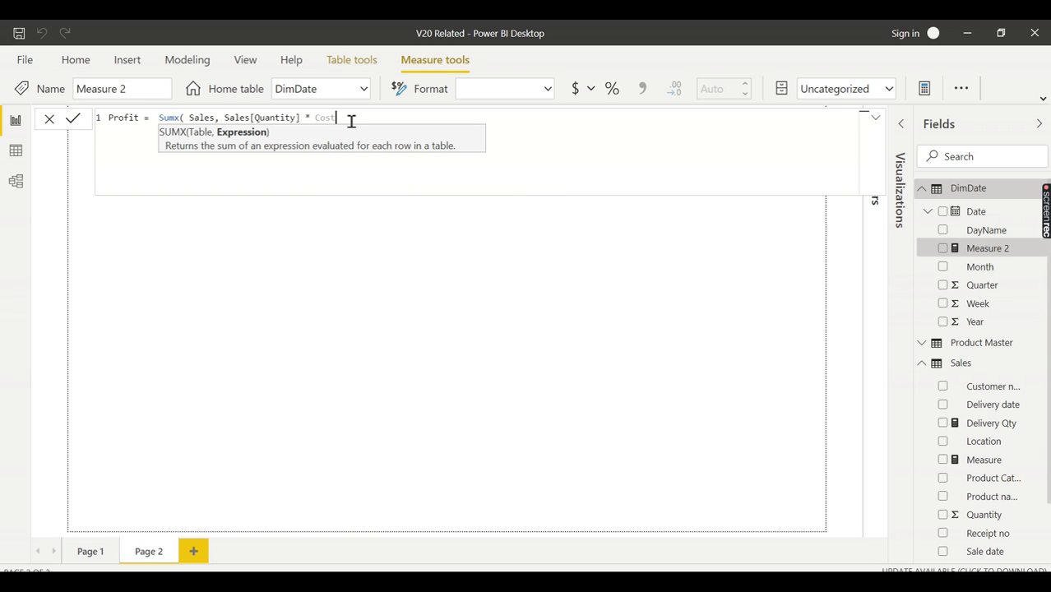
pyautogui.press('BackSpace')
pyautogui.press('BackSpace')
pyautogui.press('BackSpace')
pyautogui.press('BackSpace')
# Multiply the quantity by RELATED('Product Master'[Cost Price]), close the SUMX function and commit the Profit measure
pyautogui.write('Related')
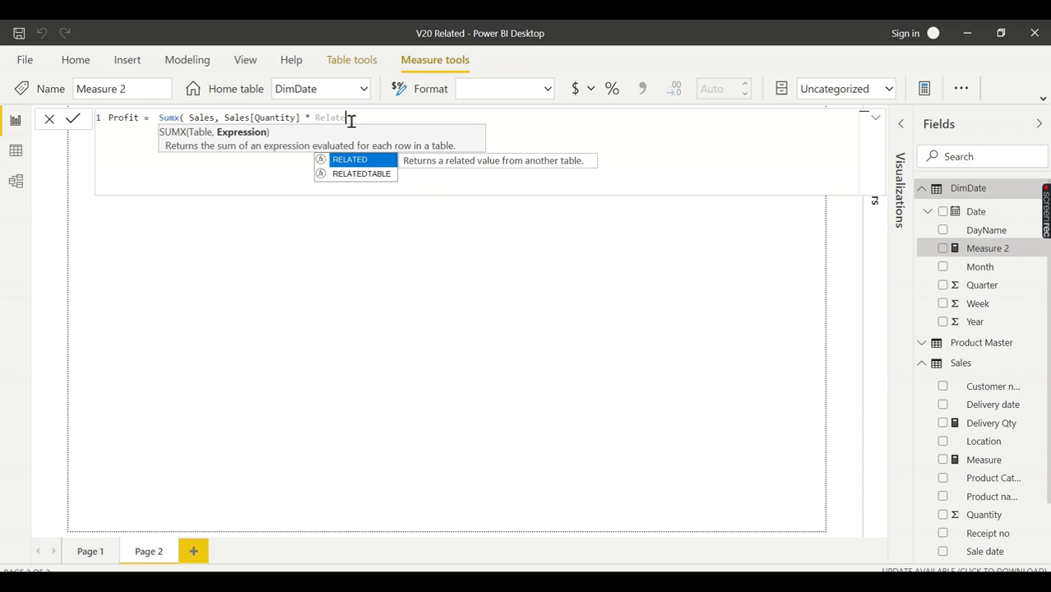
pyautogui.write('(')
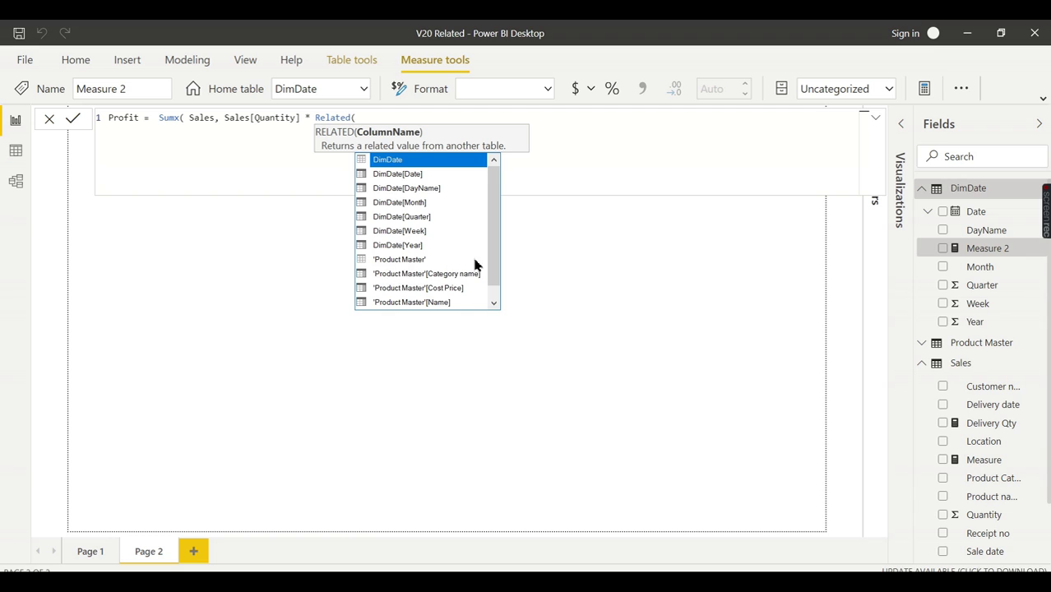
pyautogui.click(457, 288)
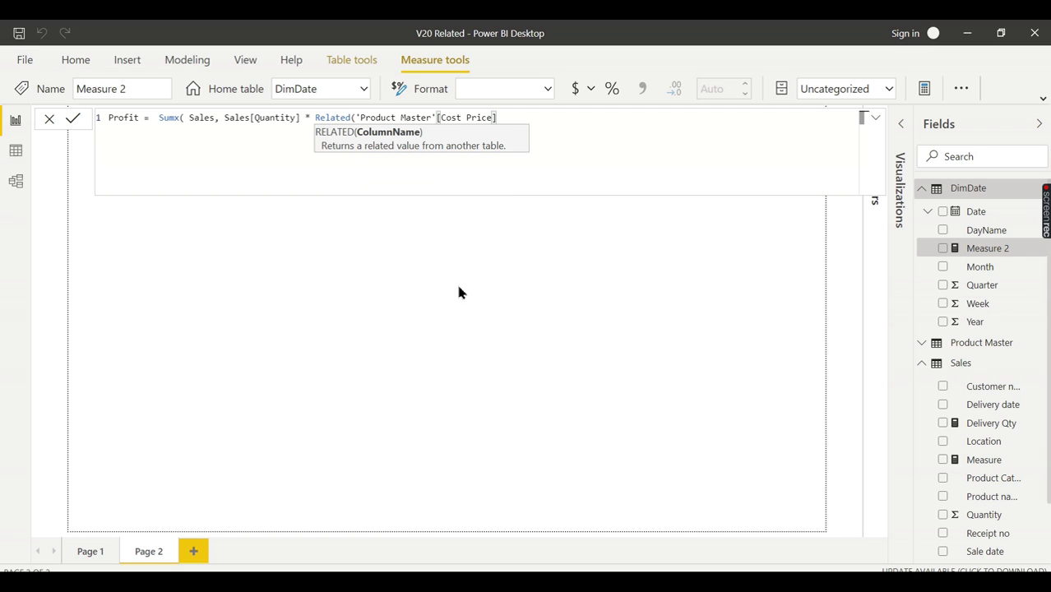
pyautogui.write(')')
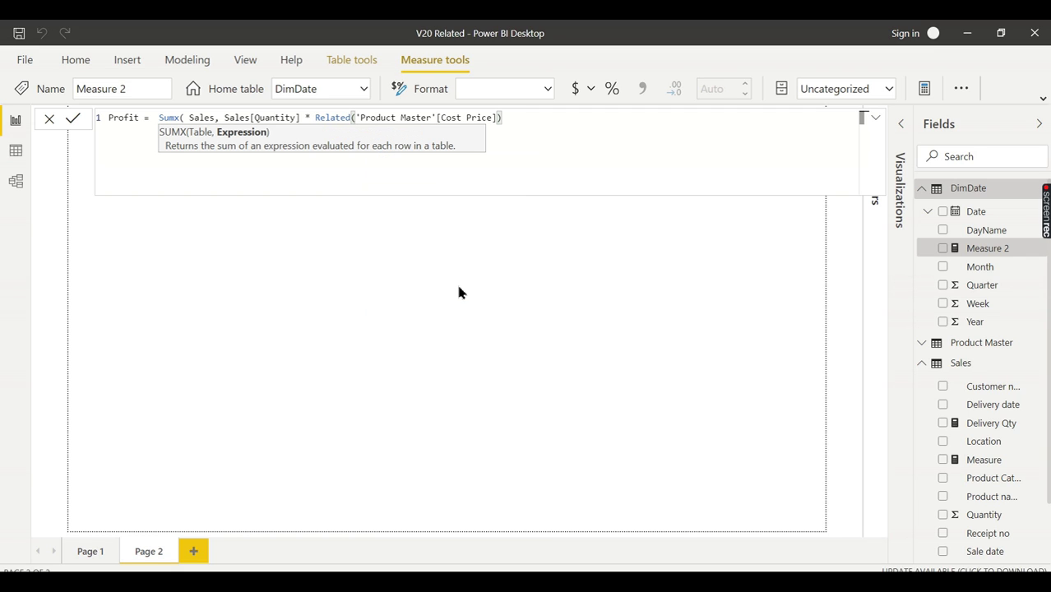
pyautogui.write(')')
pyautogui.press('Return')
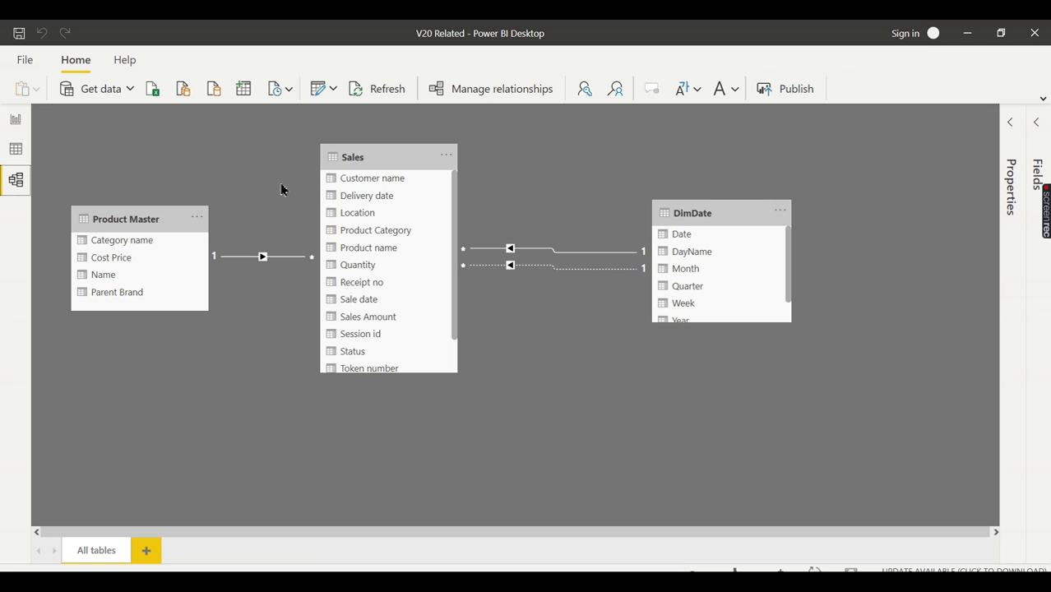
# Find the Profit measure in the report's fields and edit its row expression to Sales[Sales Amount] - (Sales[Quantity] * RELATED('Product Master'[Cost Price]))
pyautogui.click(15, 120)
pyautogui.click(979, 157)
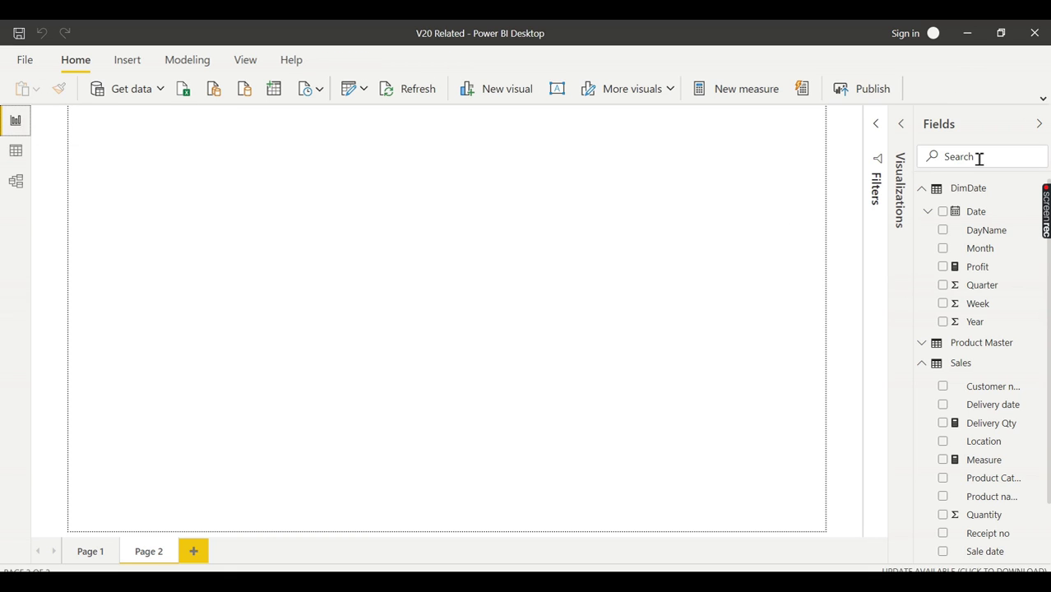
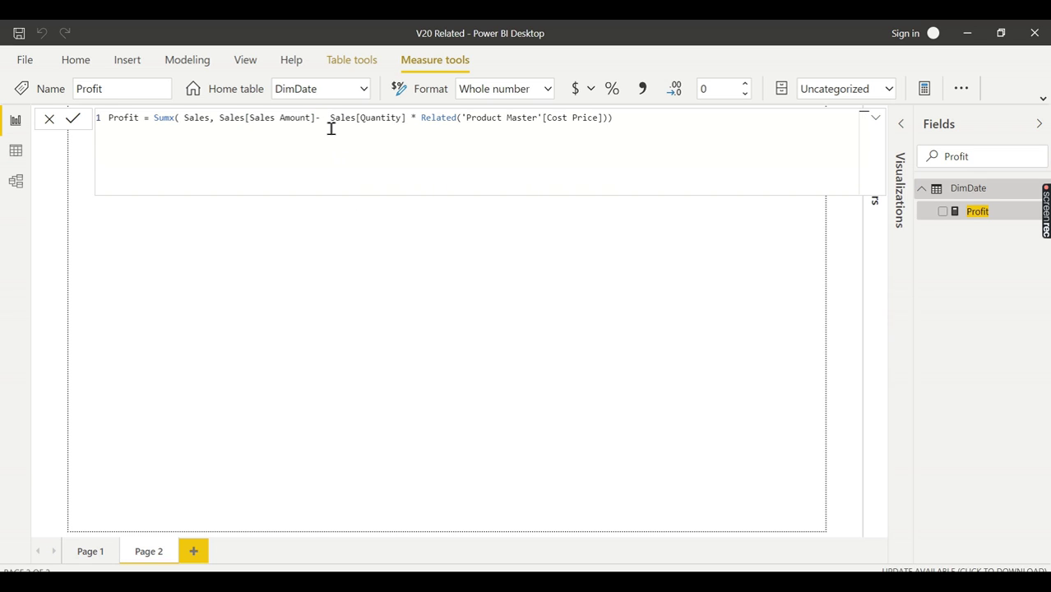
pyautogui.write('(')
pyautogui.click(623, 123)
pyautogui.write(')')
pyautogui.press('Return')
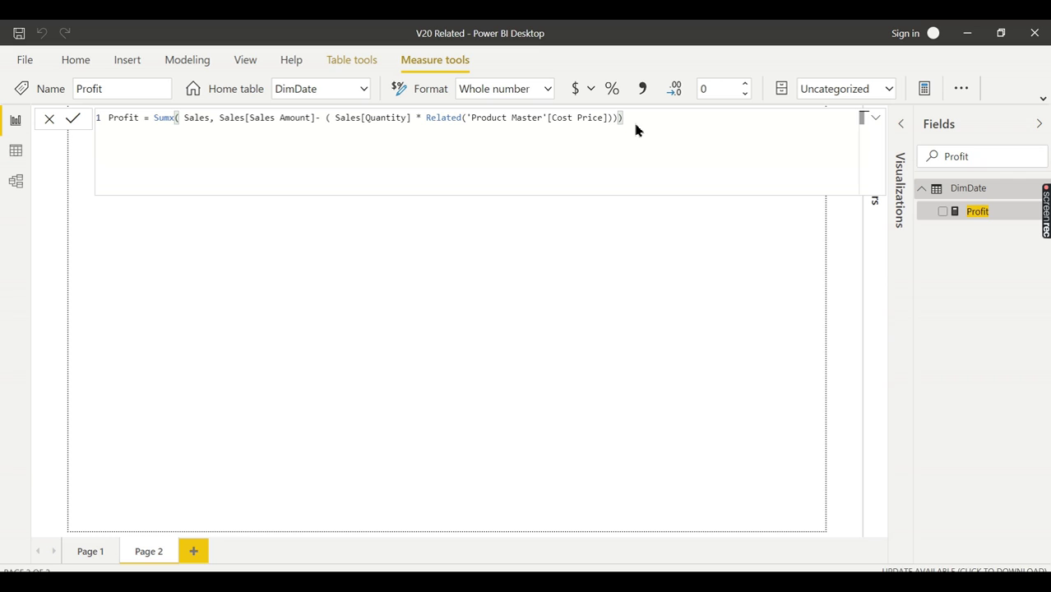
# Collapse the formula editor, plot the Profit measure as a column chart on Page 2, and inspect its bar value
pyautogui.click(877, 120)
pyautogui.click(877, 119)
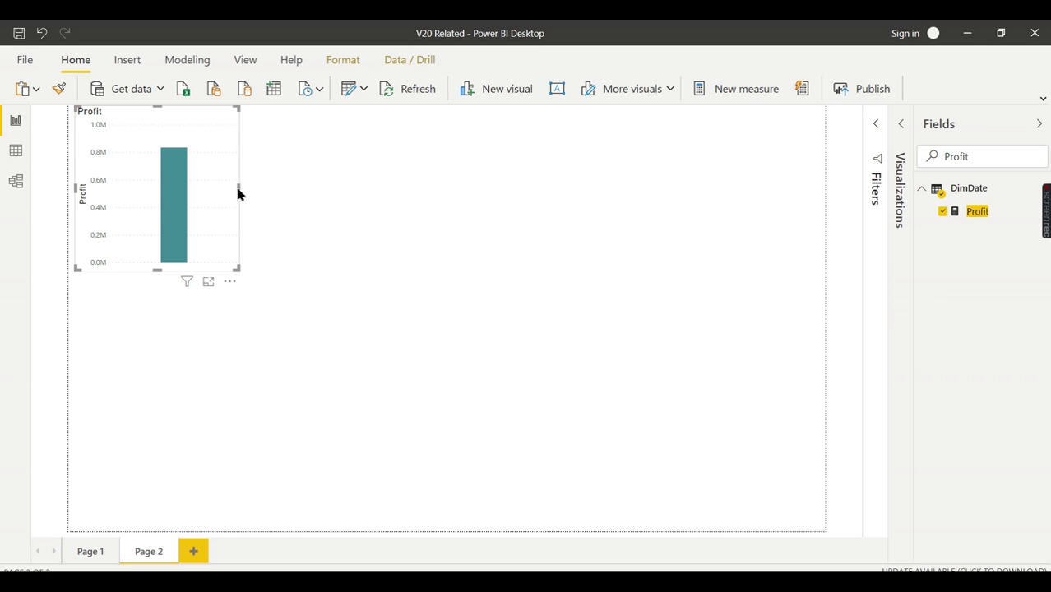
pyautogui.moveTo(178, 178)
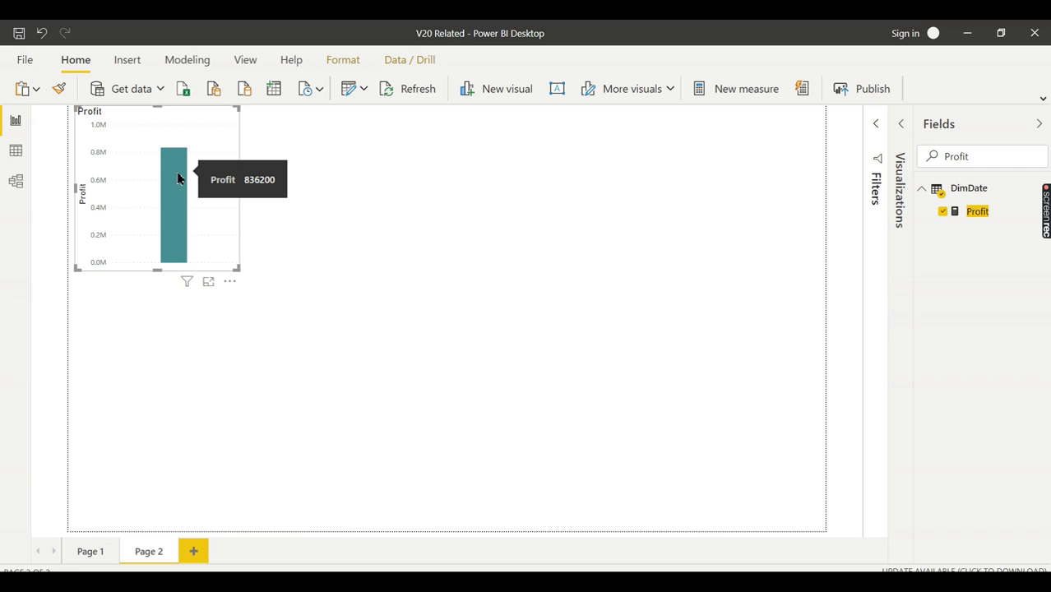
pyautogui.click(458, 287)
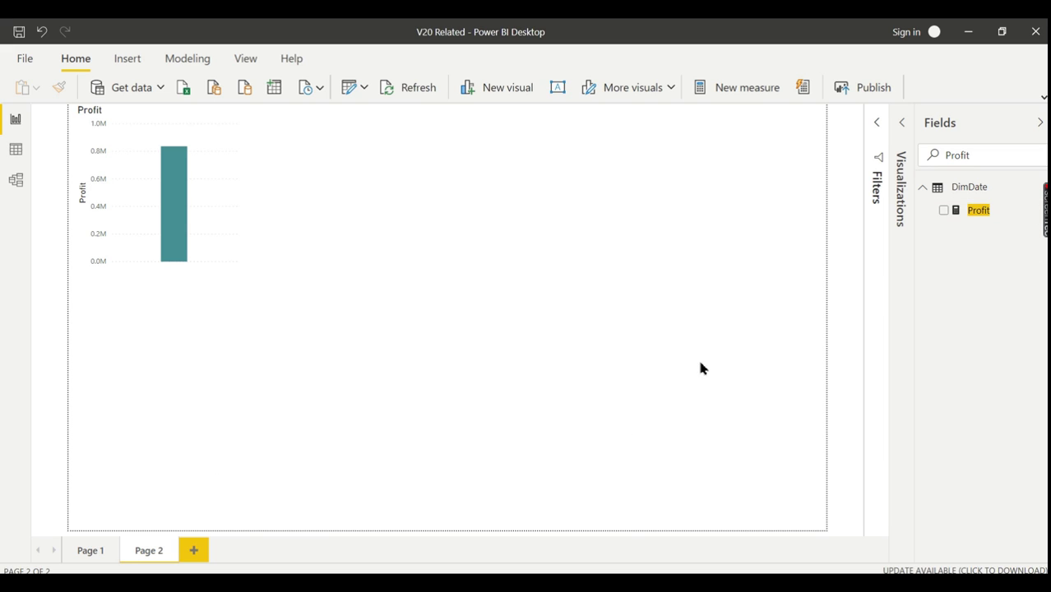
pyautogui.moveTo(1043, 205)
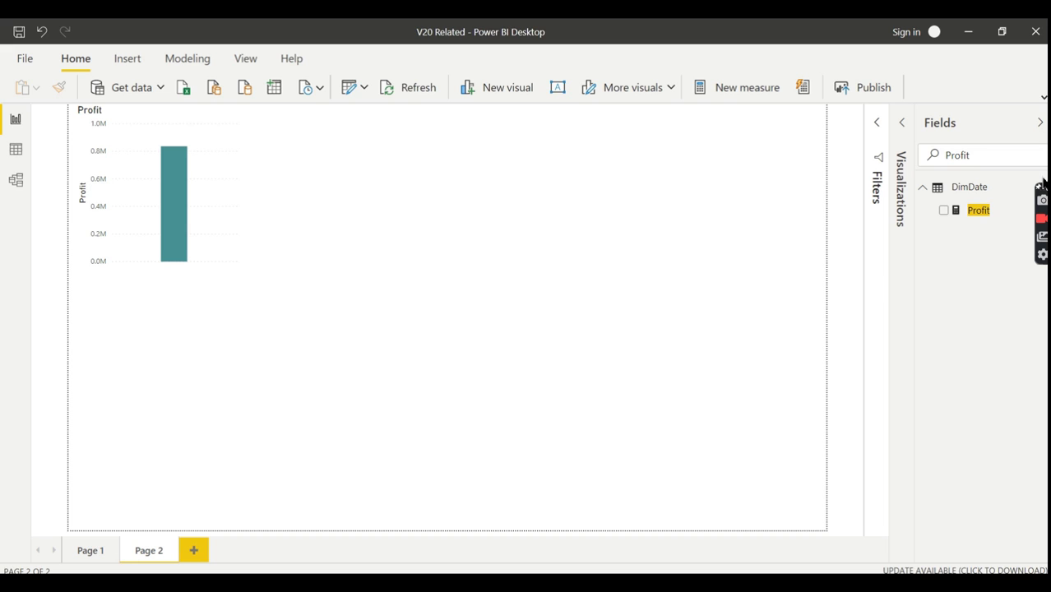
pyautogui.click(1041, 219)
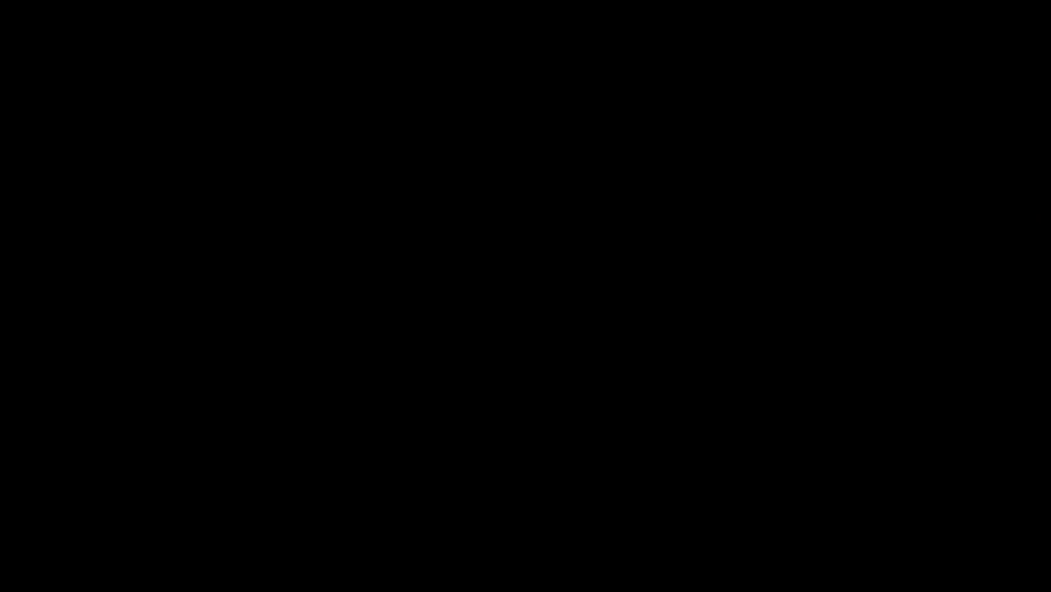